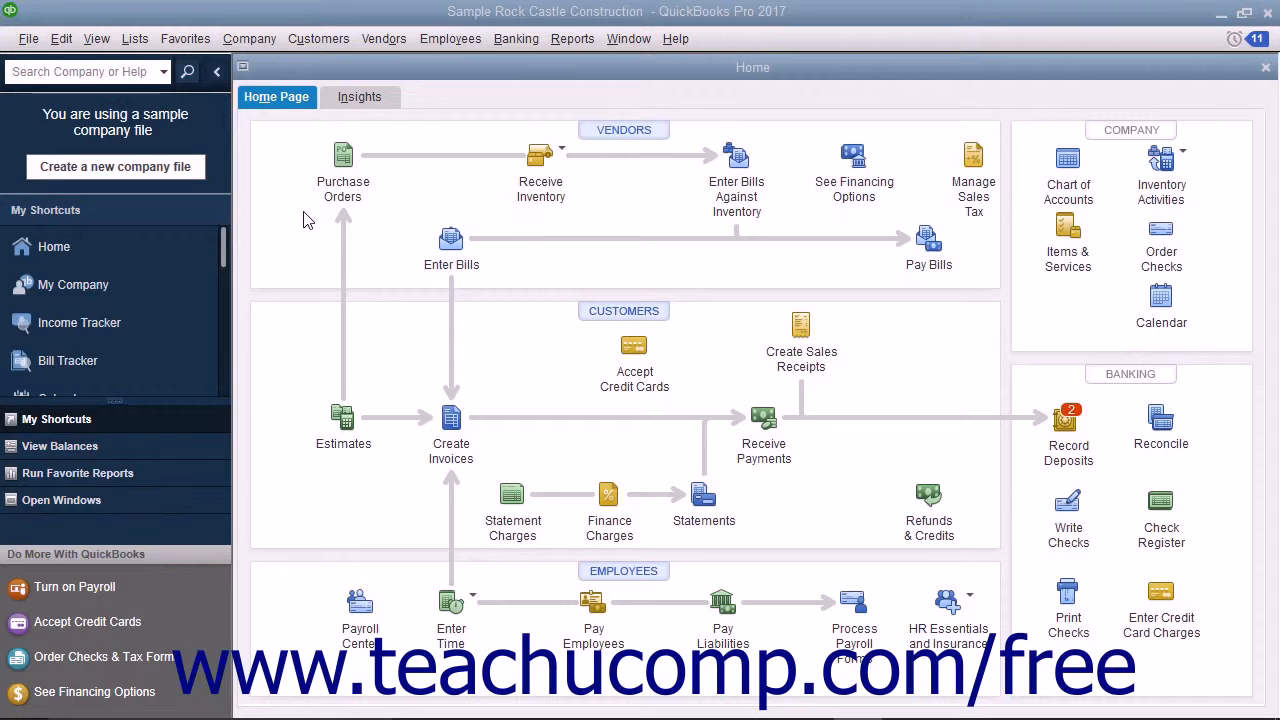
Open the vendor A Cheung Limited for editing and bring up the custom field definitions in its additional info.
{"action": "left_click", "coordinate": [615, 131]}
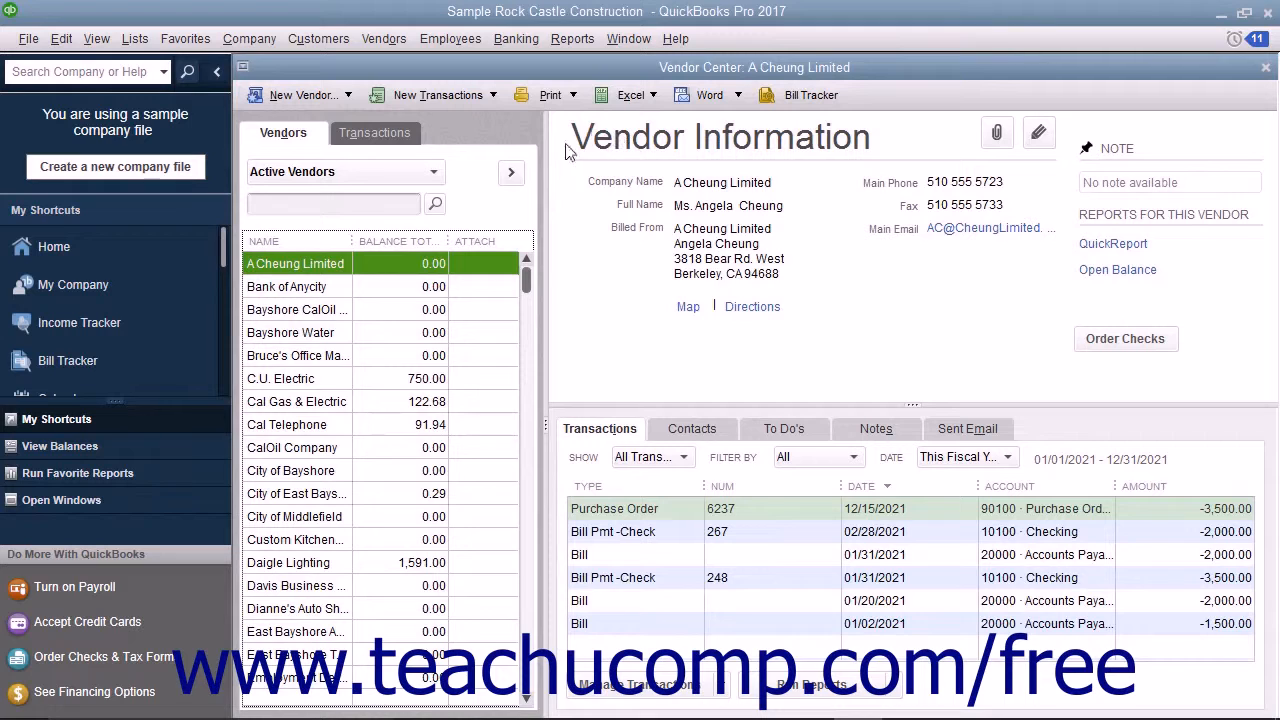
{"action": "double_click", "coordinate": [300, 265]}
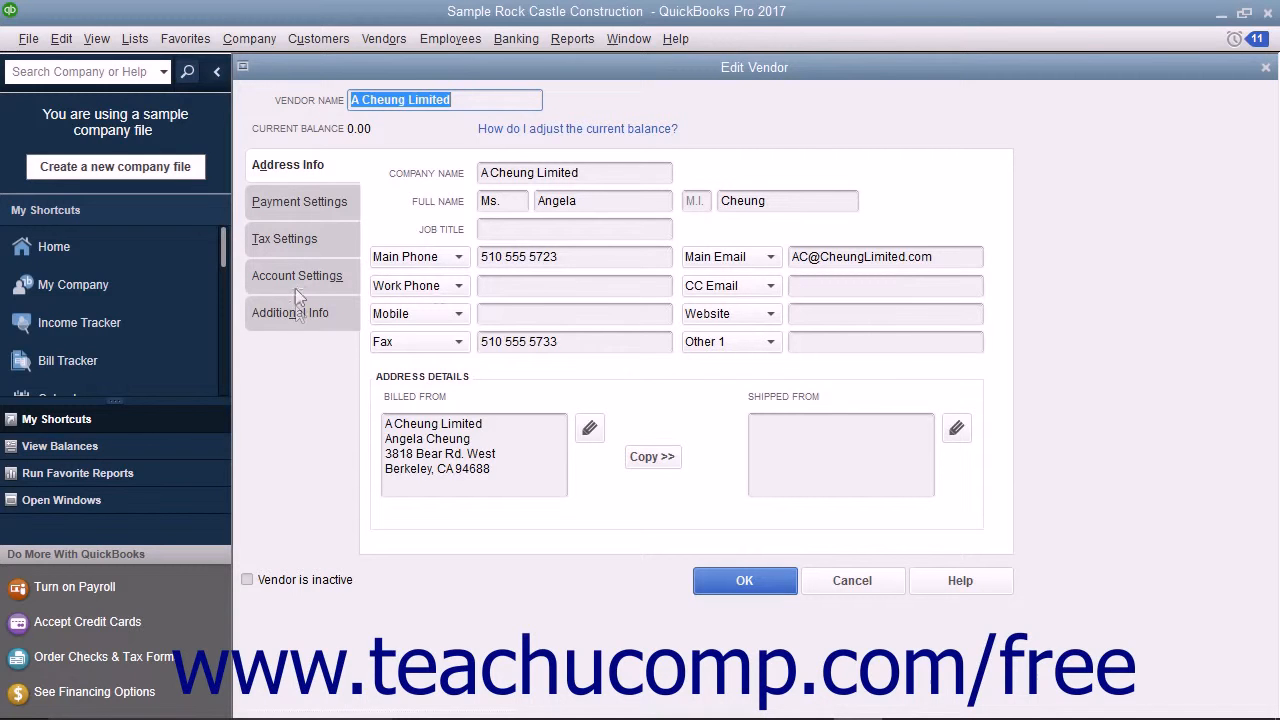
{"action": "left_click", "coordinate": [295, 313]}
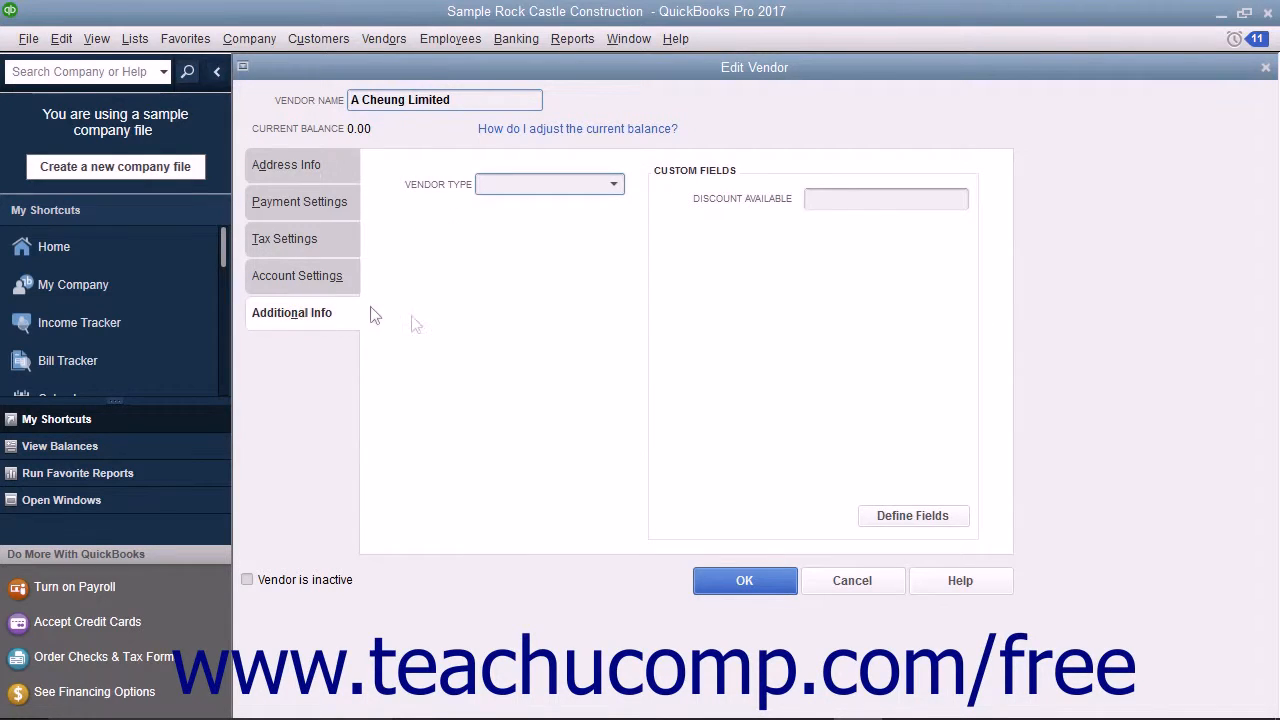
{"action": "left_click", "coordinate": [918, 523]}
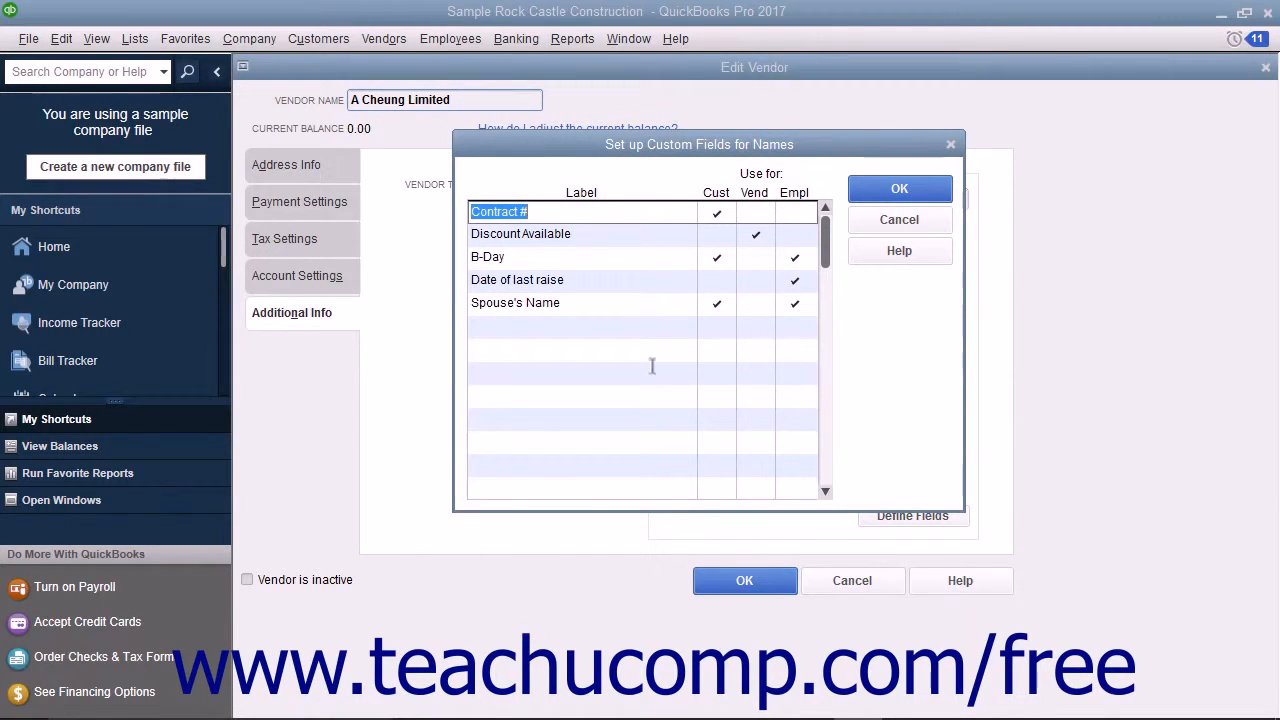
Add a custom field labelled Anniversary, enable it for vendors and employees, and save the field definitions.
{"action": "left_click", "coordinate": [547, 325]}
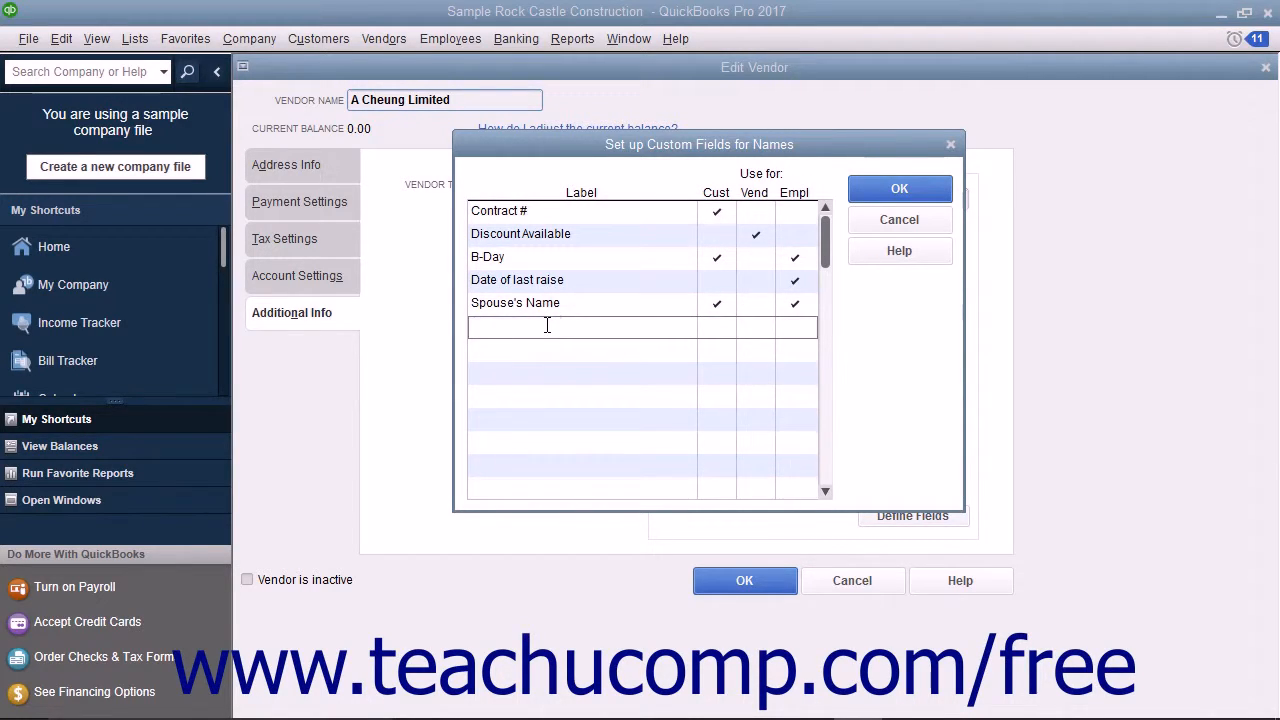
{"action": "type", "text": "Anniversary"}
{"action": "left_click", "coordinate": [799, 331]}
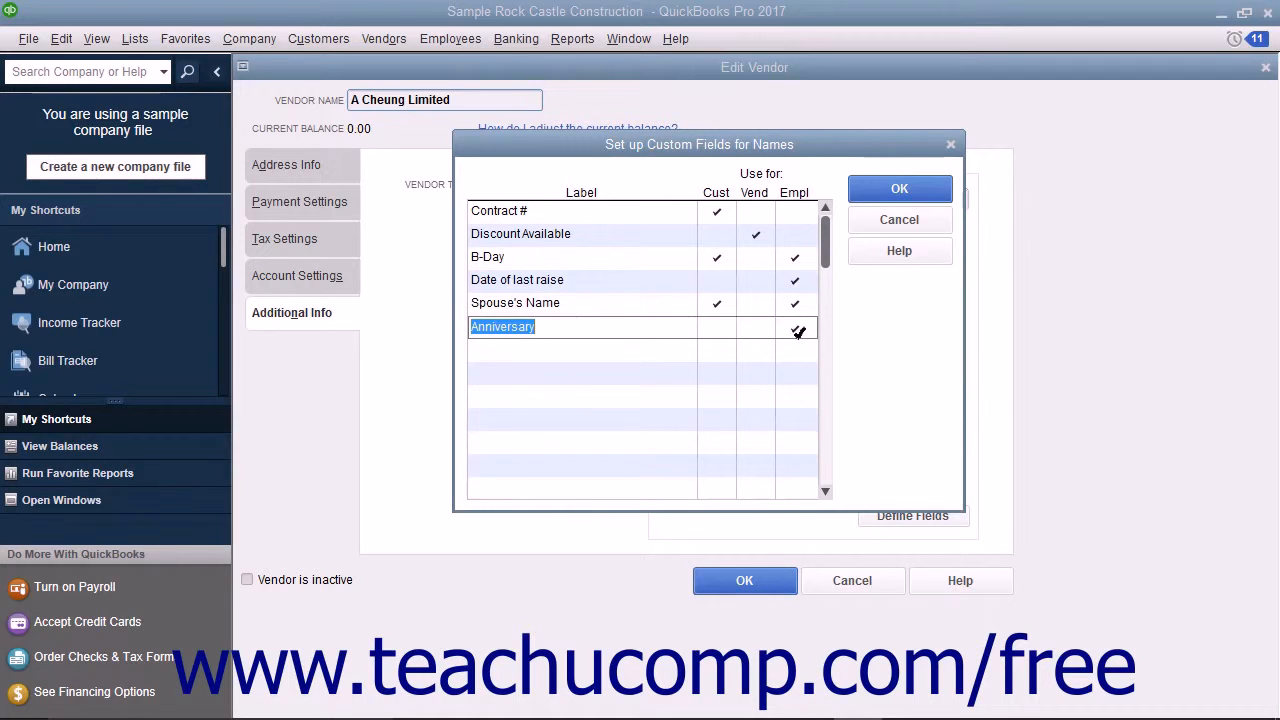
{"action": "left_click", "coordinate": [762, 326]}
{"action": "left_click", "coordinate": [897, 192]}
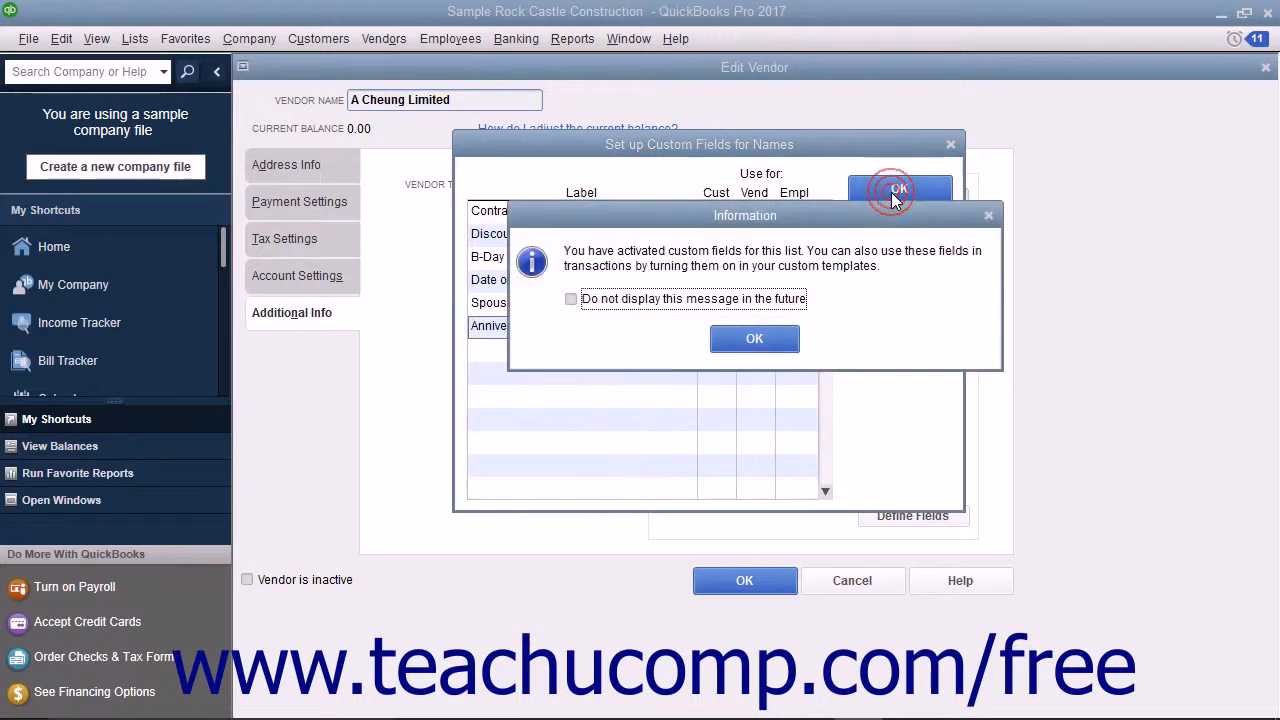
{"action": "left_click", "coordinate": [754, 339]}
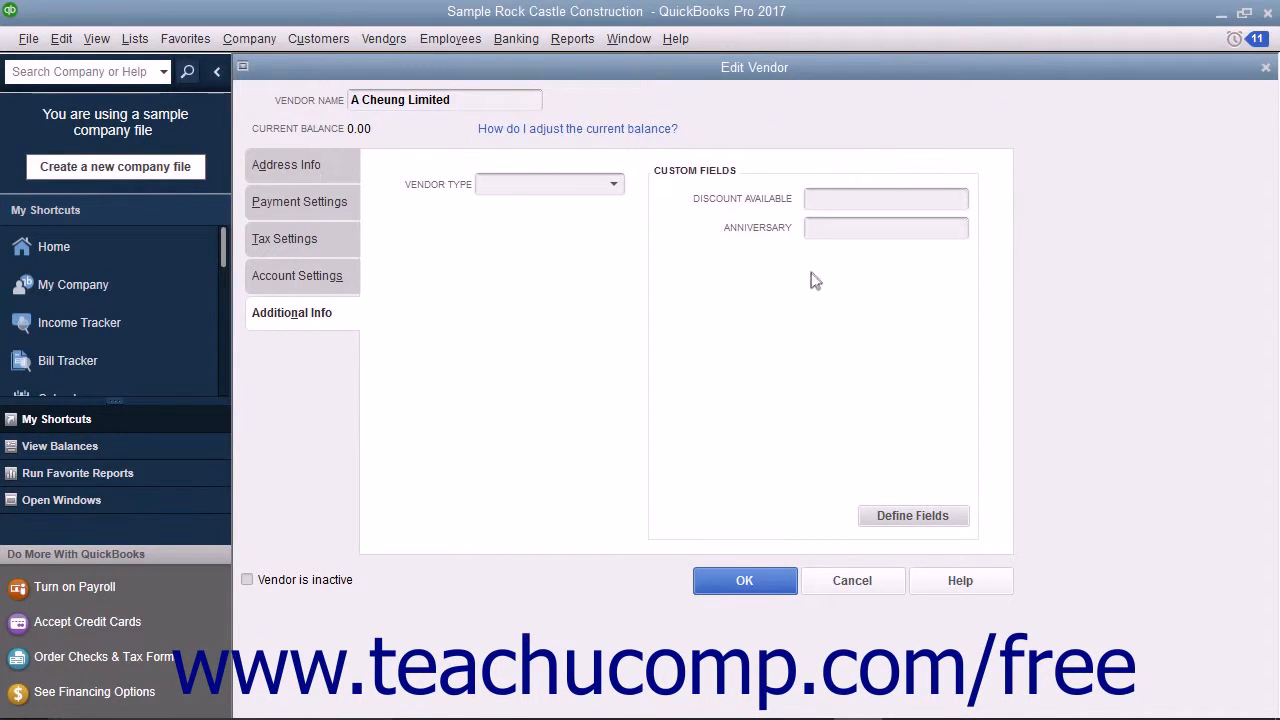
Check the Anniversary field in the vendor's additional info, and close the vendor record and the Vendor Center.
{"action": "left_click", "coordinate": [824, 230]}
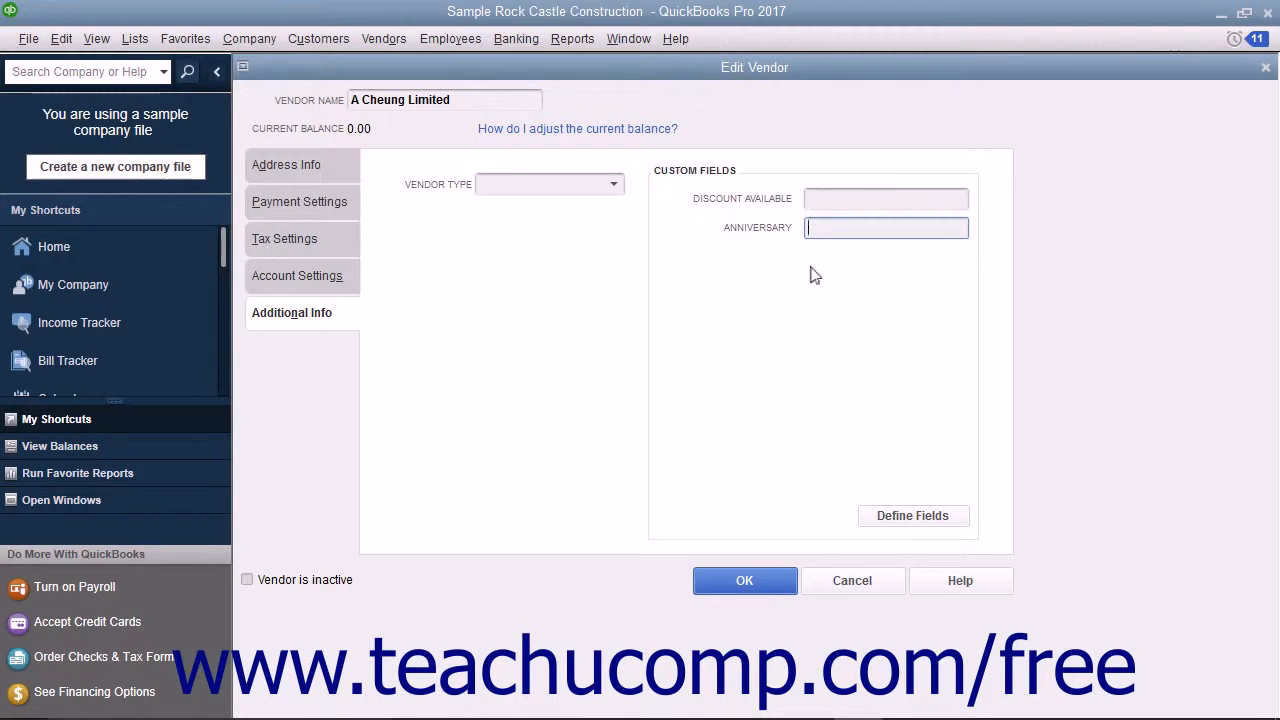
{"action": "left_click", "coordinate": [314, 315]}
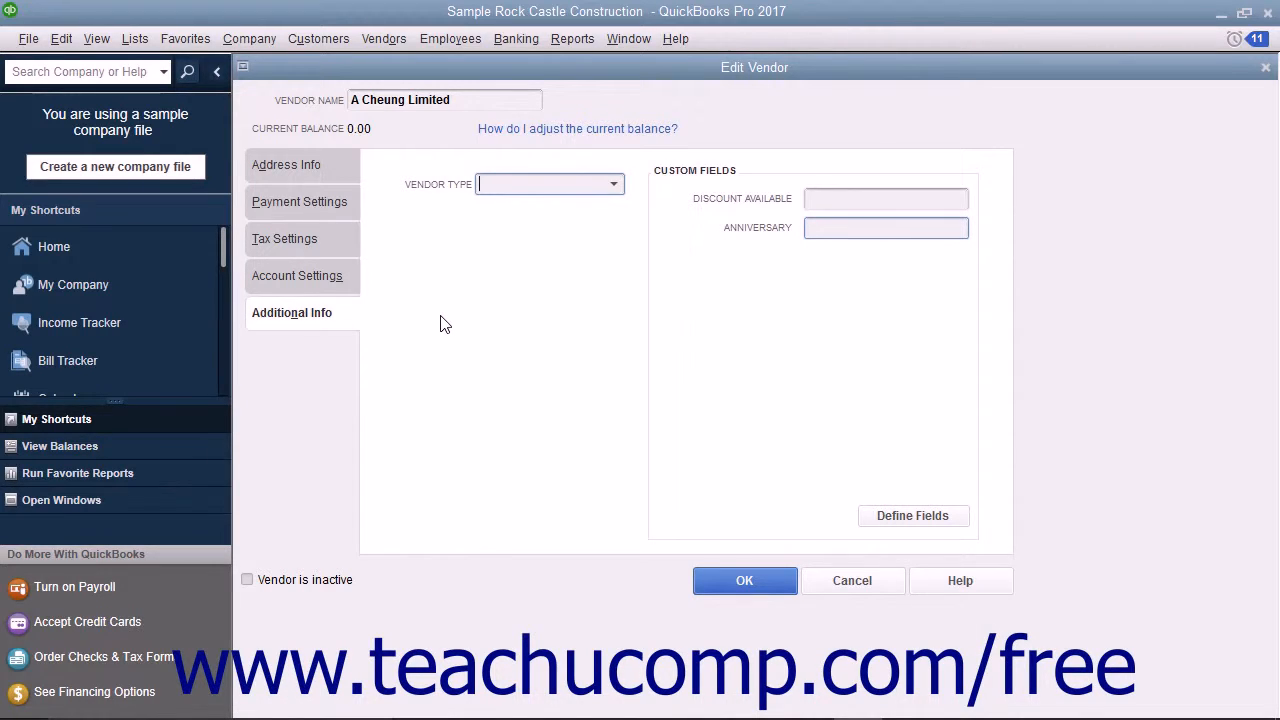
{"action": "left_click", "coordinate": [1265, 69]}
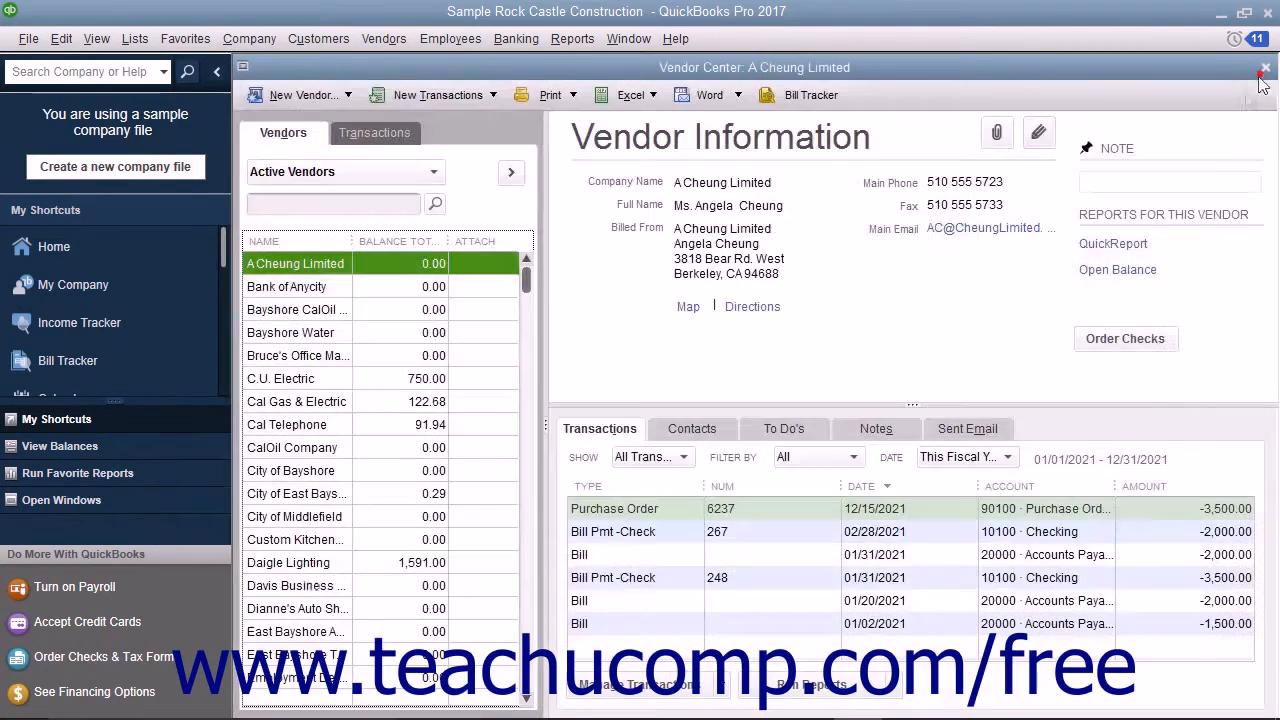
{"action": "left_click", "coordinate": [1265, 68]}
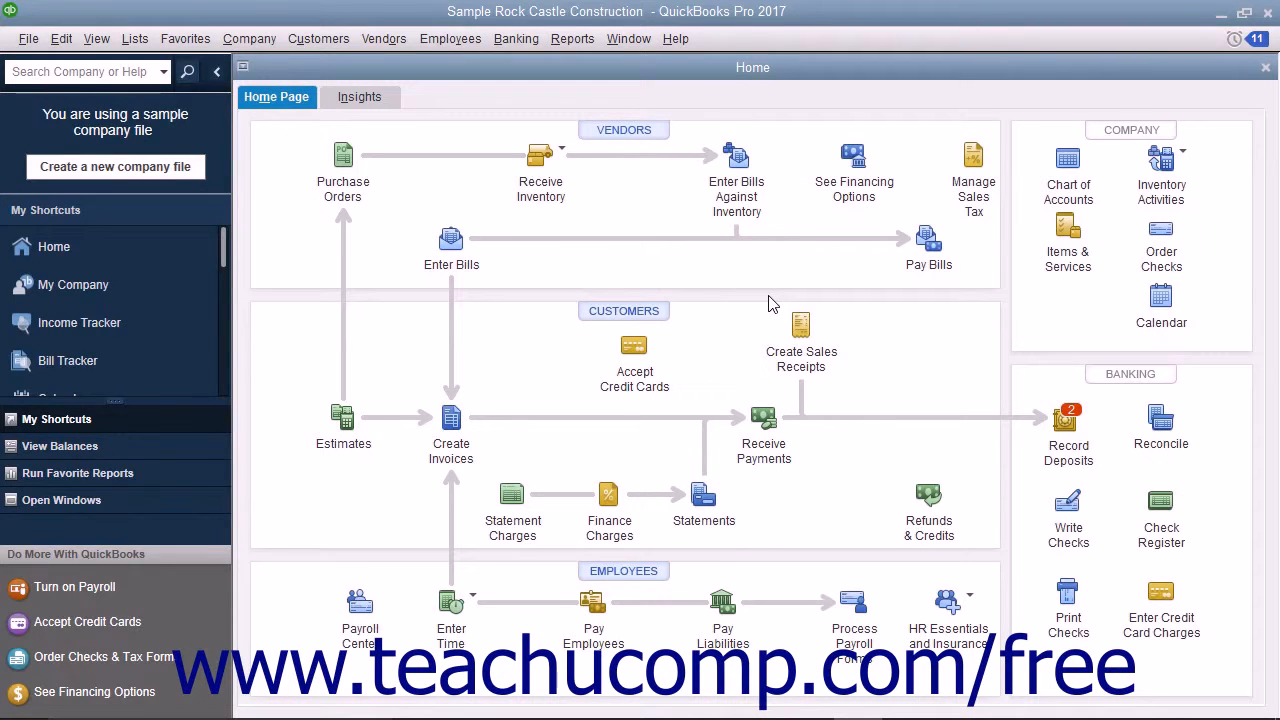
Open the Concrete Slab service item from the Item List for editing and bring up its custom field definitions.
{"action": "left_click", "coordinate": [135, 38]}
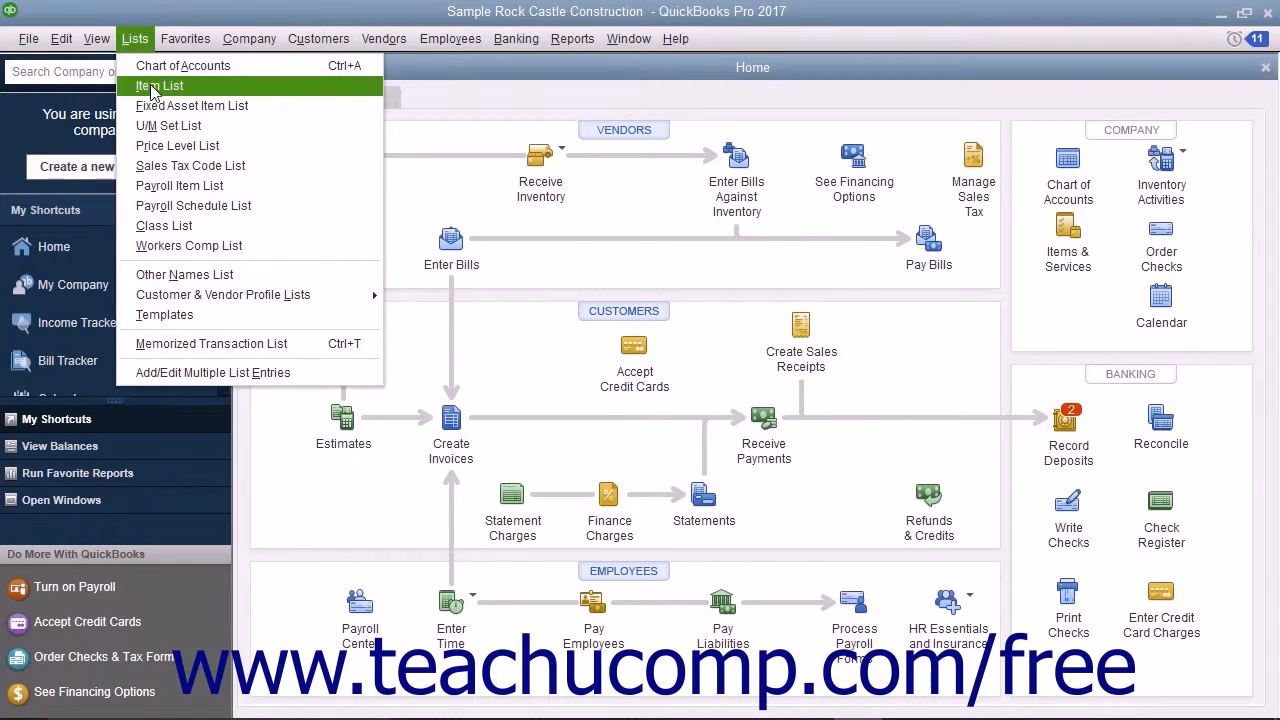
{"action": "left_click", "coordinate": [152, 86]}
{"action": "left_click", "coordinate": [264, 201]}
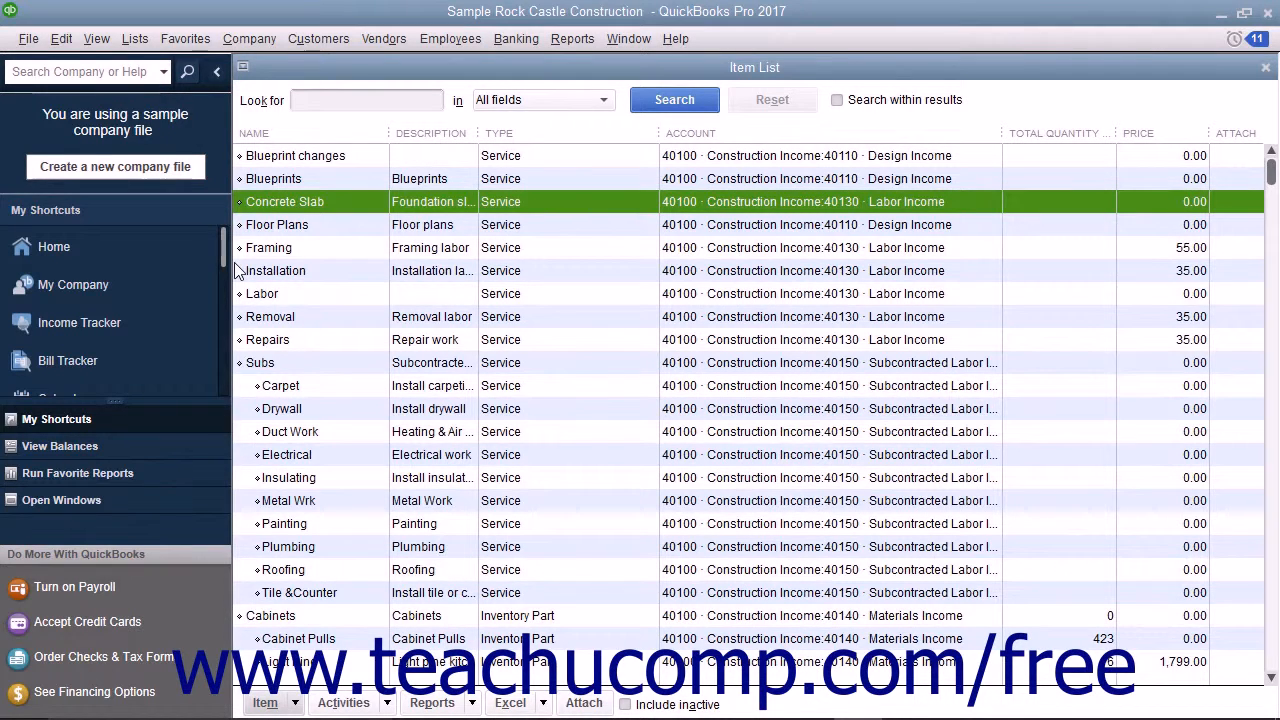
{"action": "left_click", "coordinate": [262, 703]}
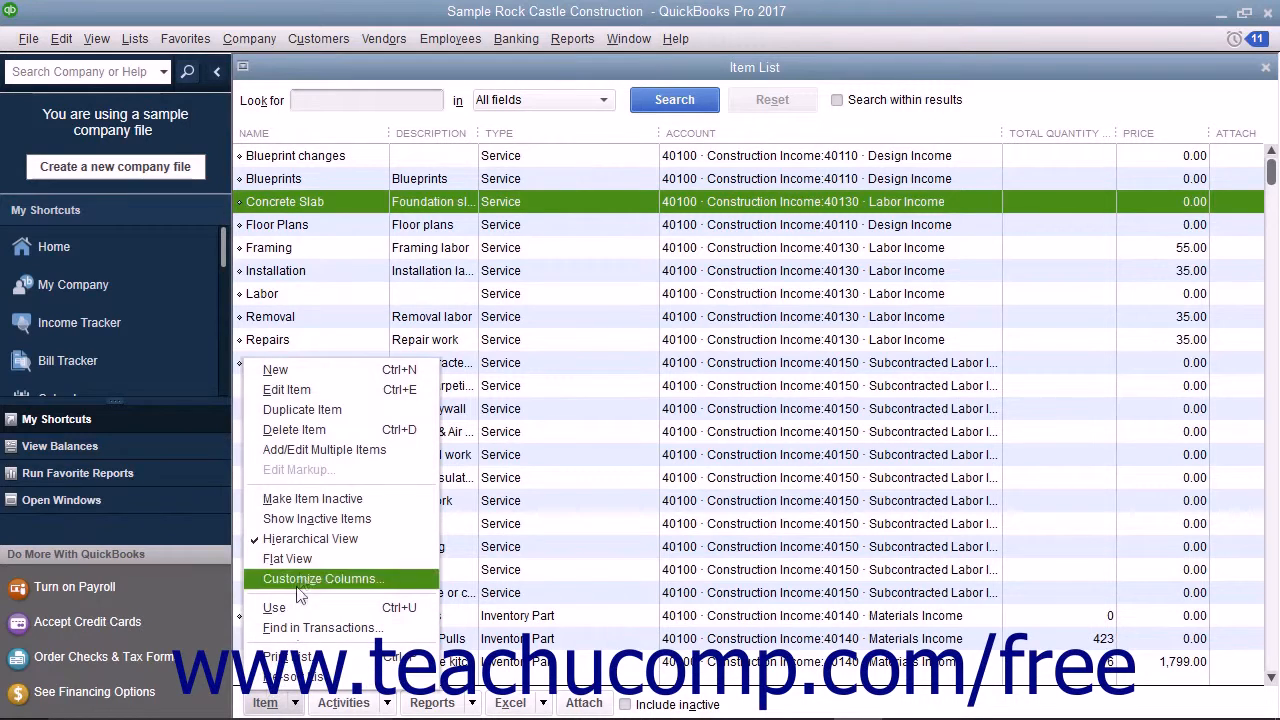
{"action": "left_click", "coordinate": [300, 389]}
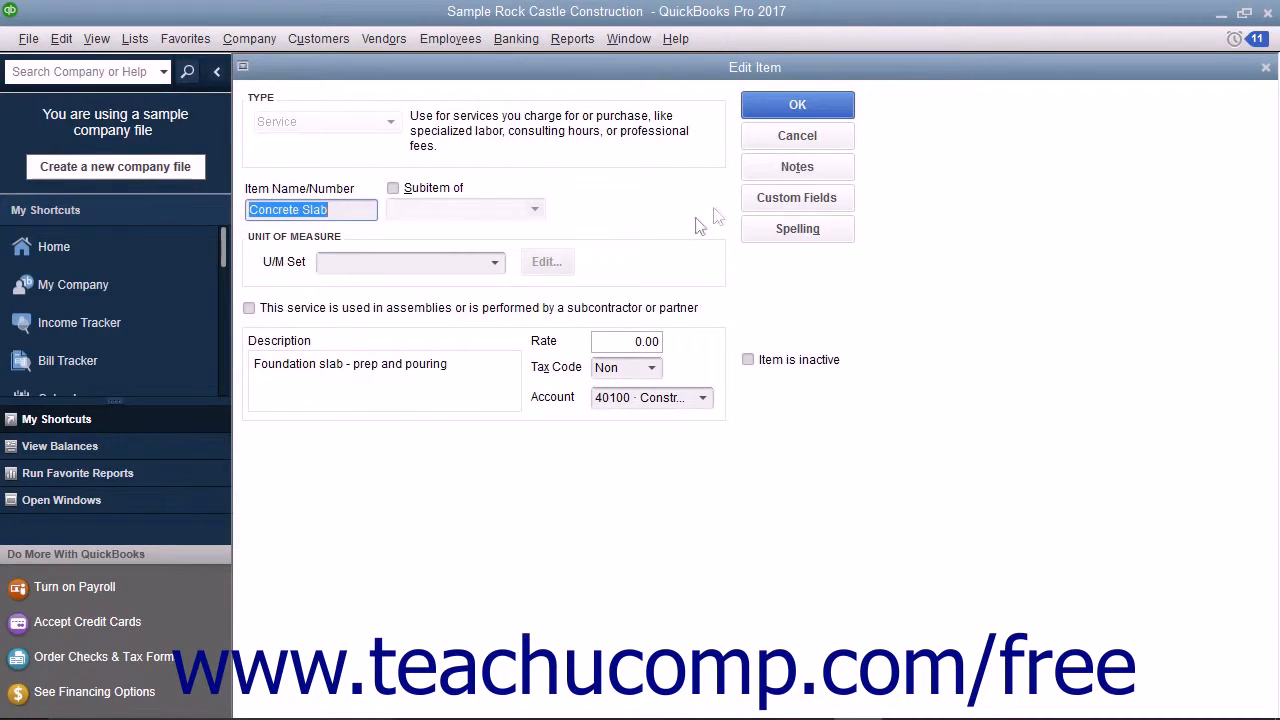
{"action": "left_click", "coordinate": [756, 203]}
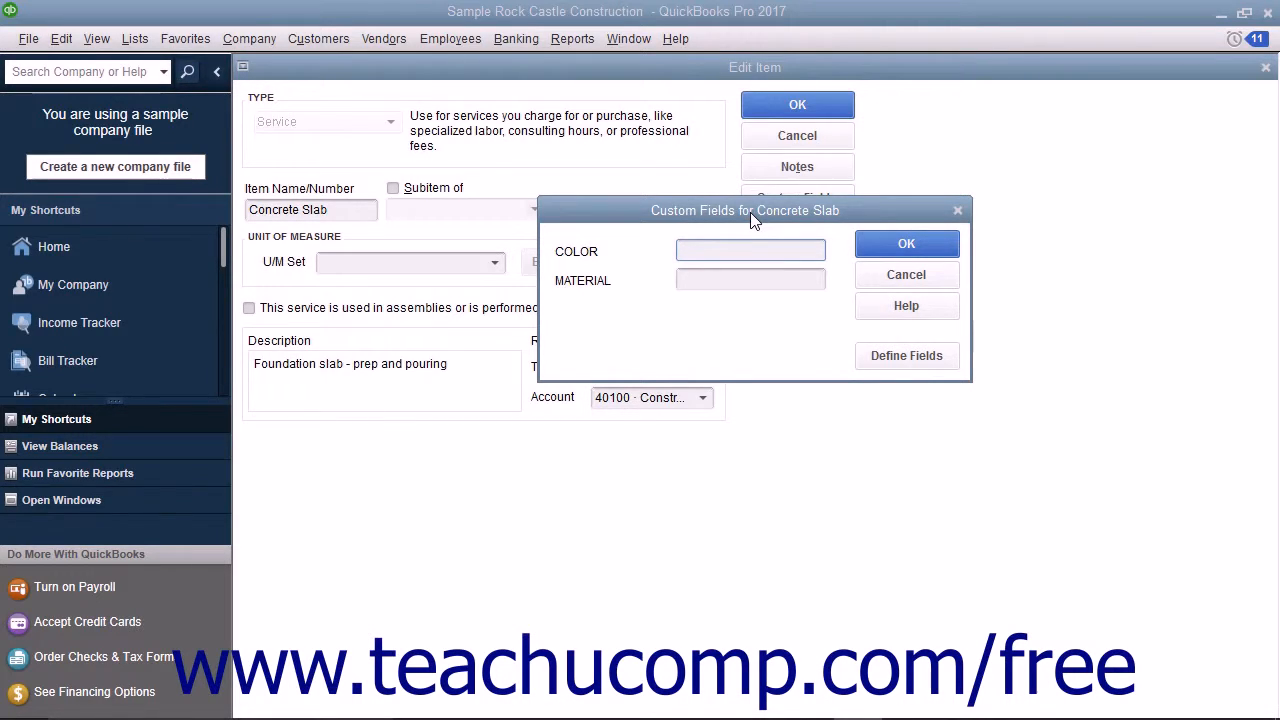
{"action": "left_click", "coordinate": [906, 356]}
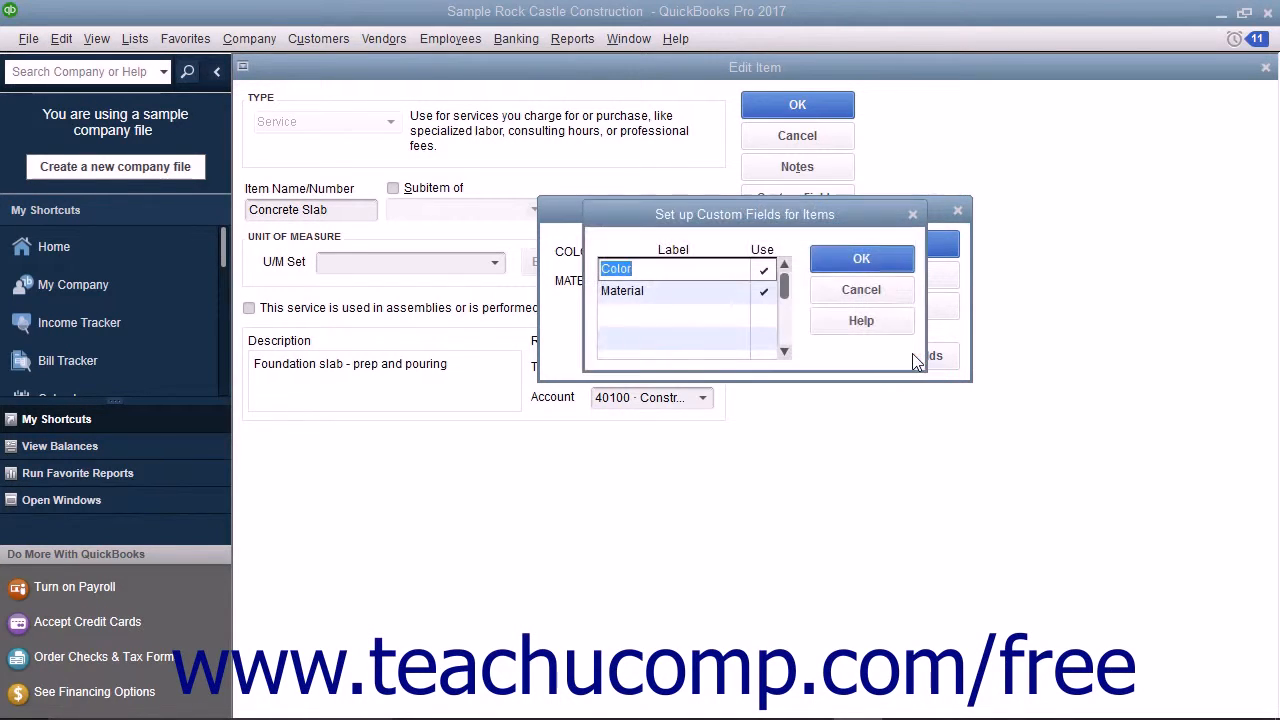
Add an item custom field labelled Style, enable it for use, and save the field definitions.
{"action": "left_click", "coordinate": [656, 316]}
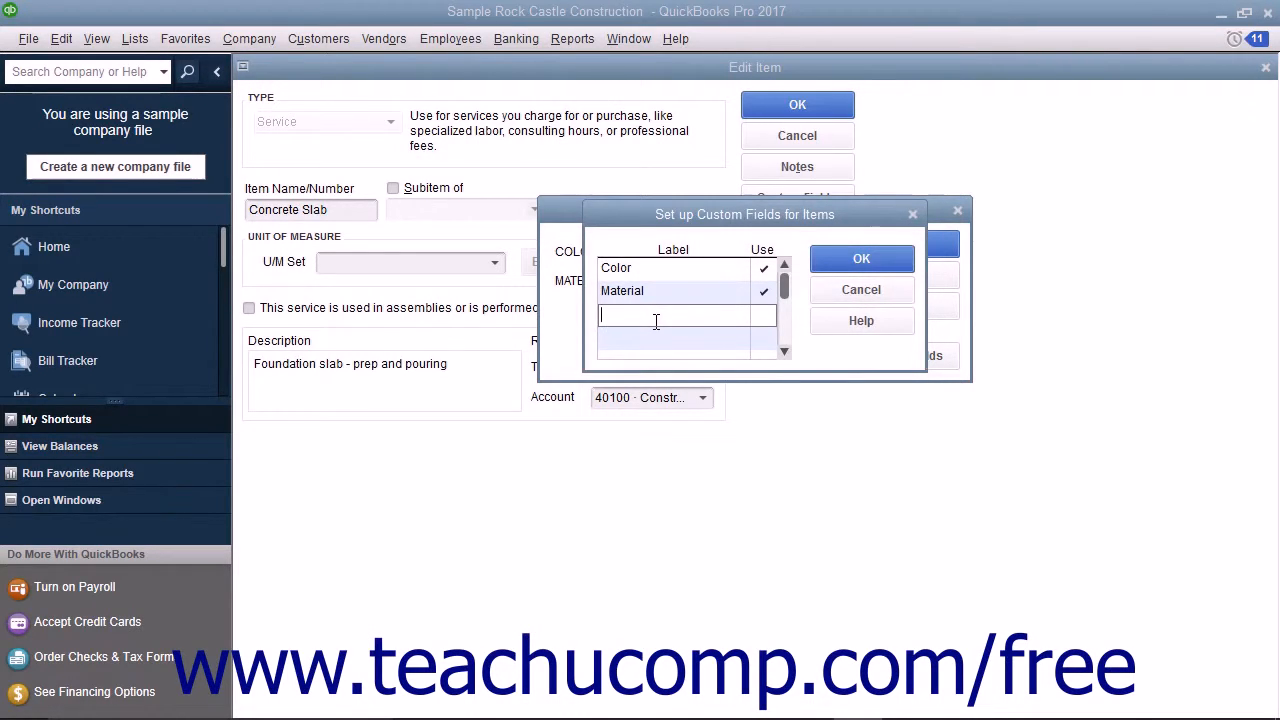
{"action": "type", "text": "STYLE"}
{"action": "left_click", "coordinate": [763, 319]}
{"action": "left_click", "coordinate": [763, 320]}
{"action": "left_click", "coordinate": [843, 259]}
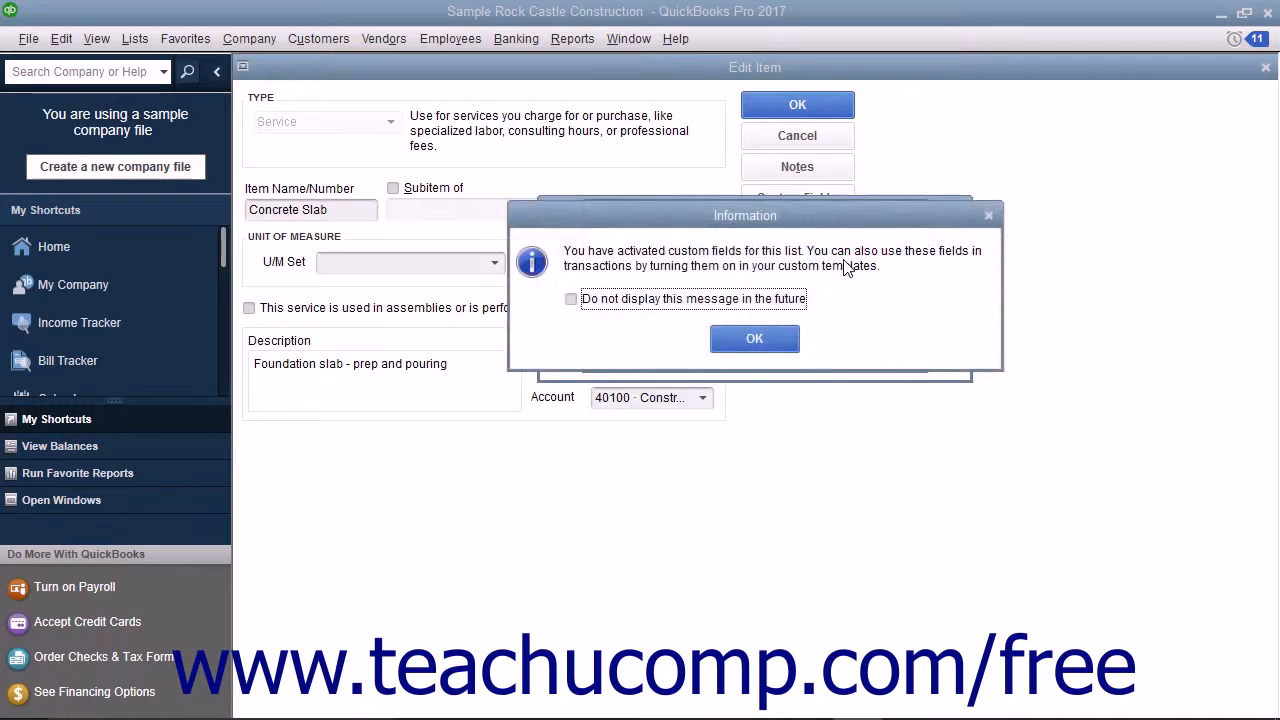
{"action": "left_click", "coordinate": [750, 340]}
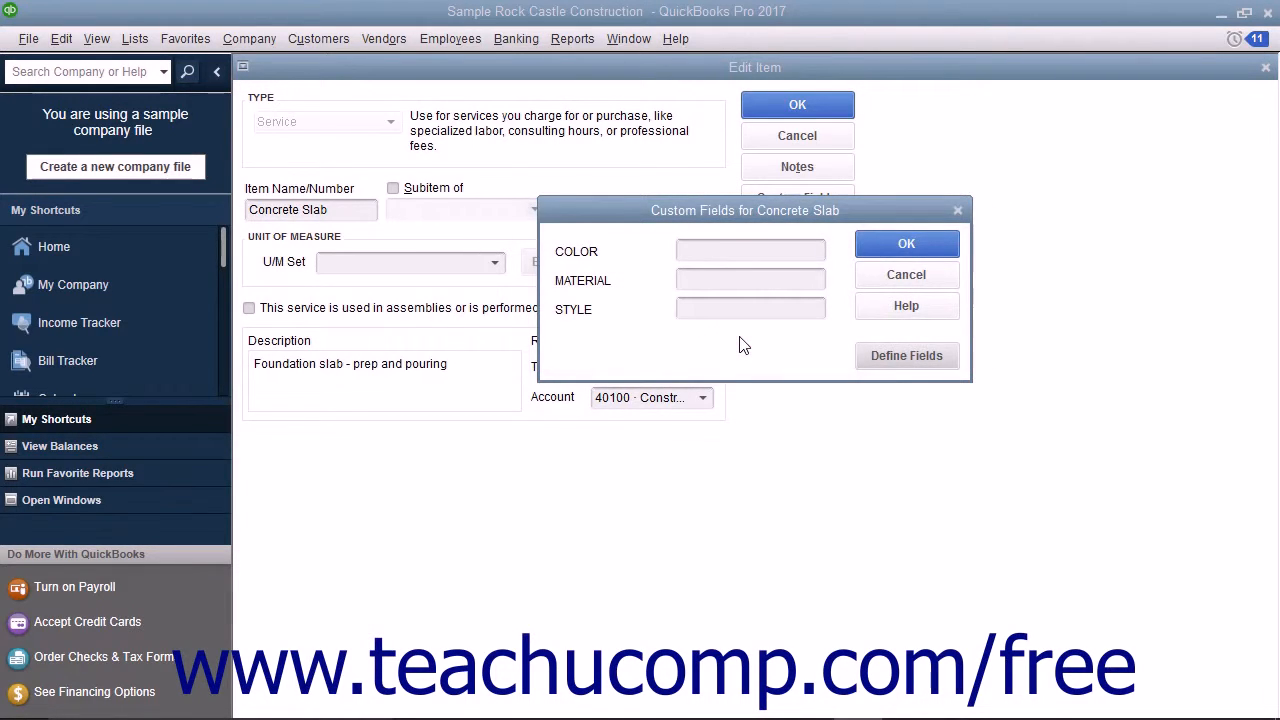
Leave the Style field blank for Concrete Slab, accept its custom fields and save the item.
{"action": "left_click", "coordinate": [712, 309]}
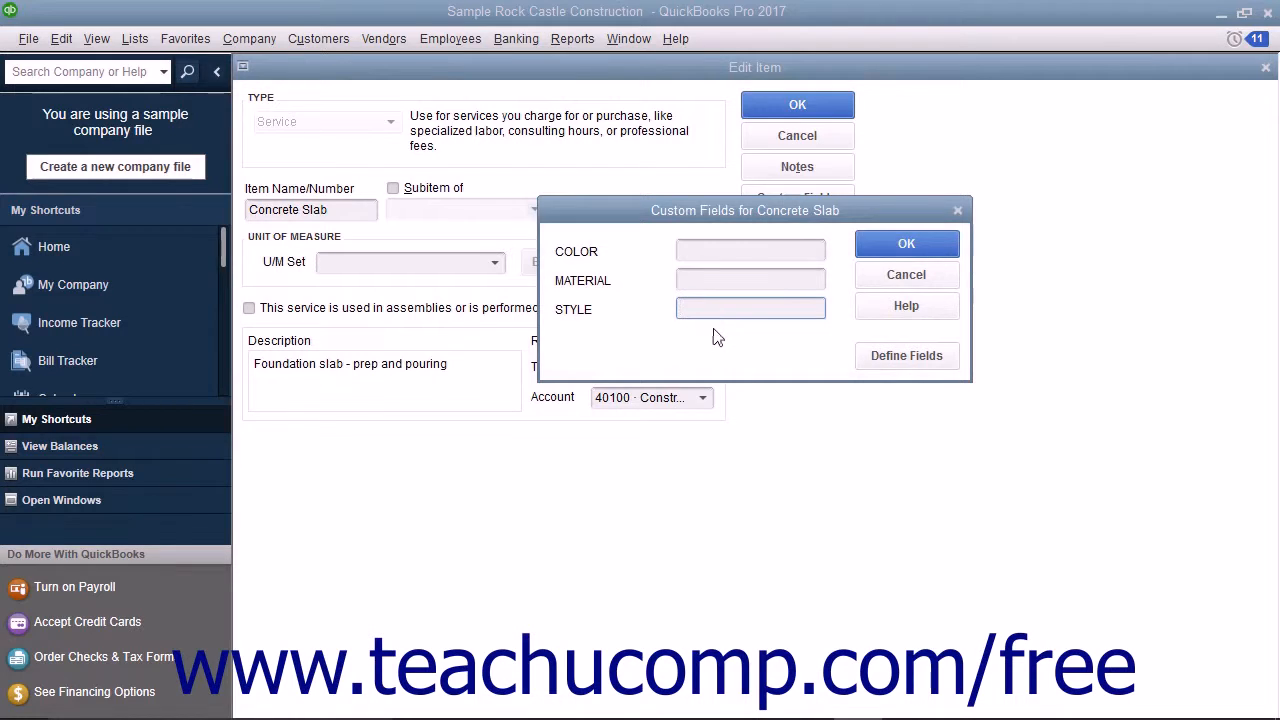
{"action": "left_click", "coordinate": [890, 252]}
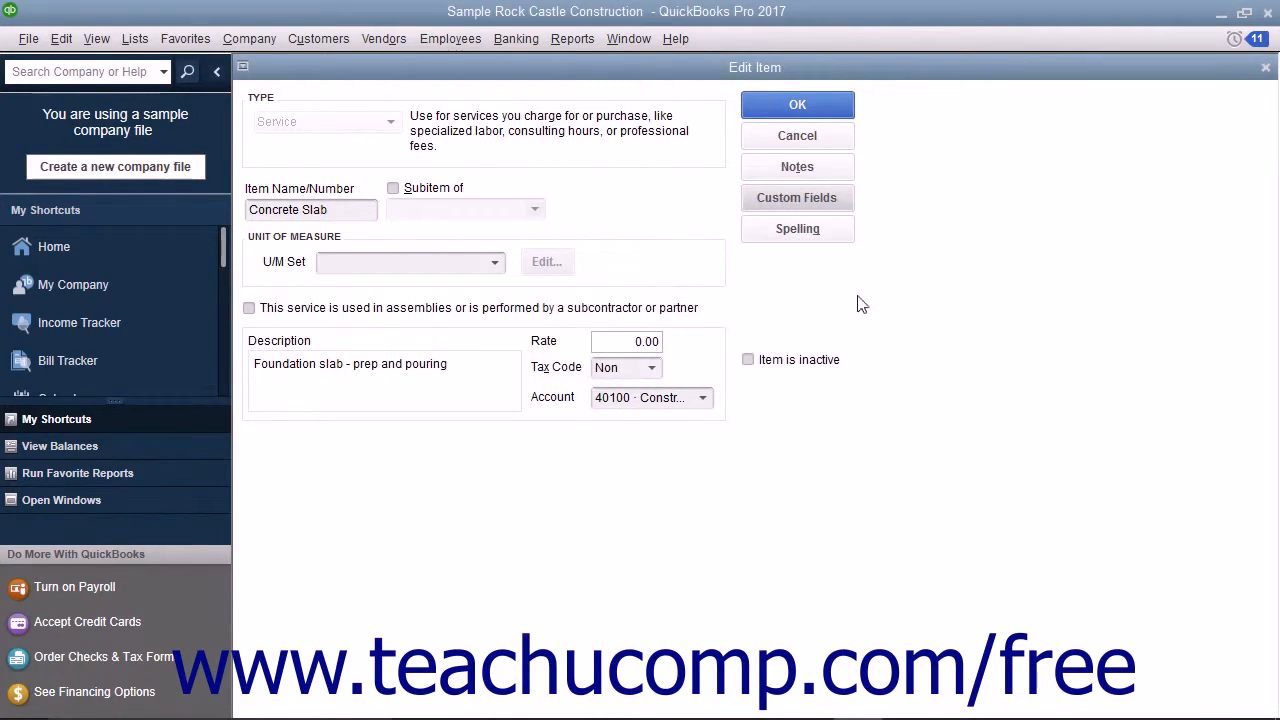
{"action": "left_click", "coordinate": [797, 106]}
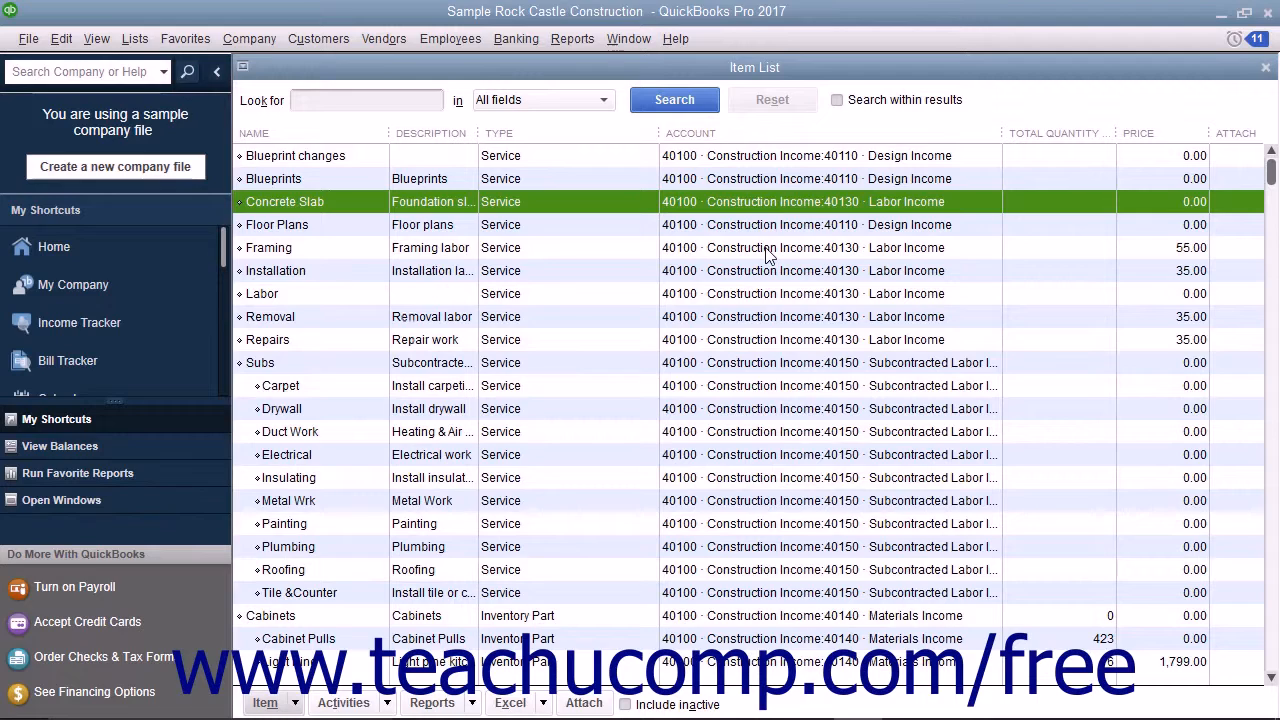